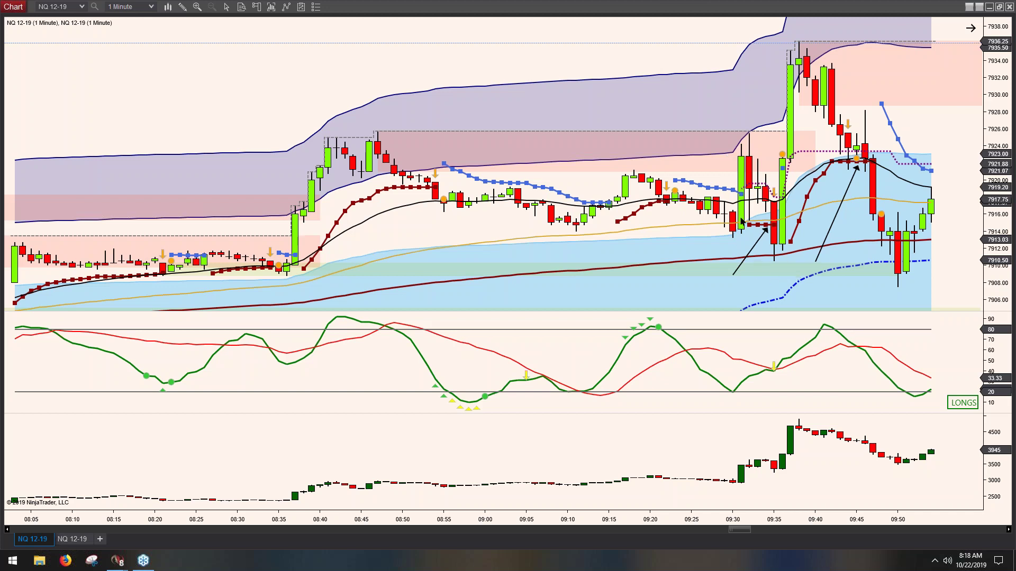
- Draw horizontal price lines at 7912.29 and 7909.01 on earlier bars, then scroll forward to 10:00
click(739, 235)
click(6, 530)
click(7, 530)
click(7, 530)
click(6, 529)
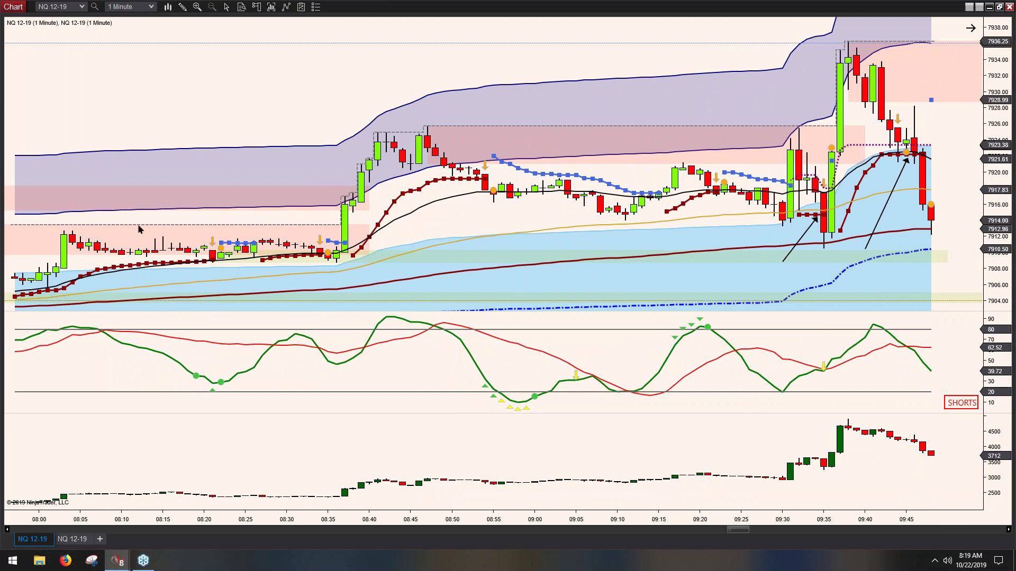
click(73, 233)
click(227, 260)
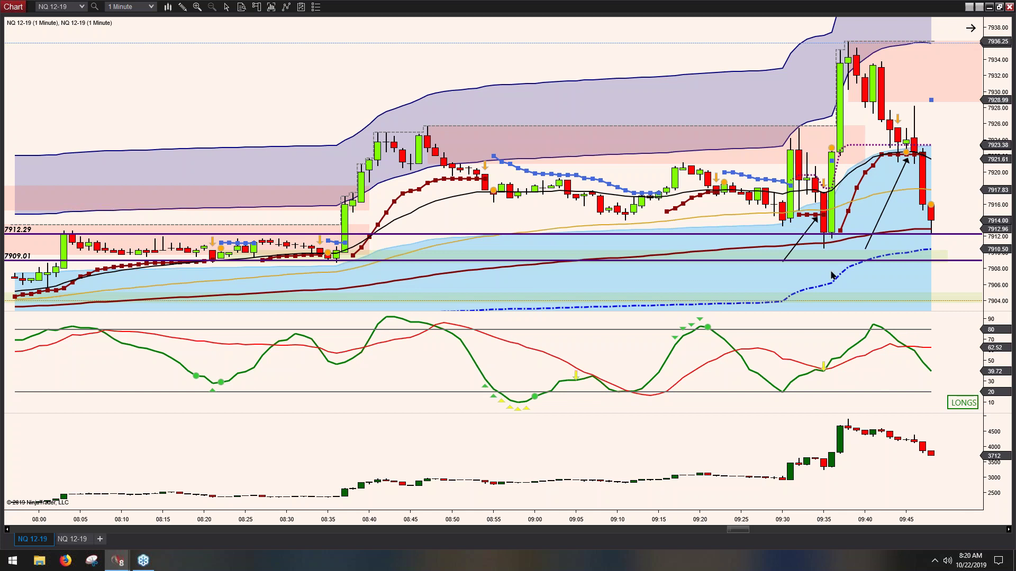
click(1010, 533)
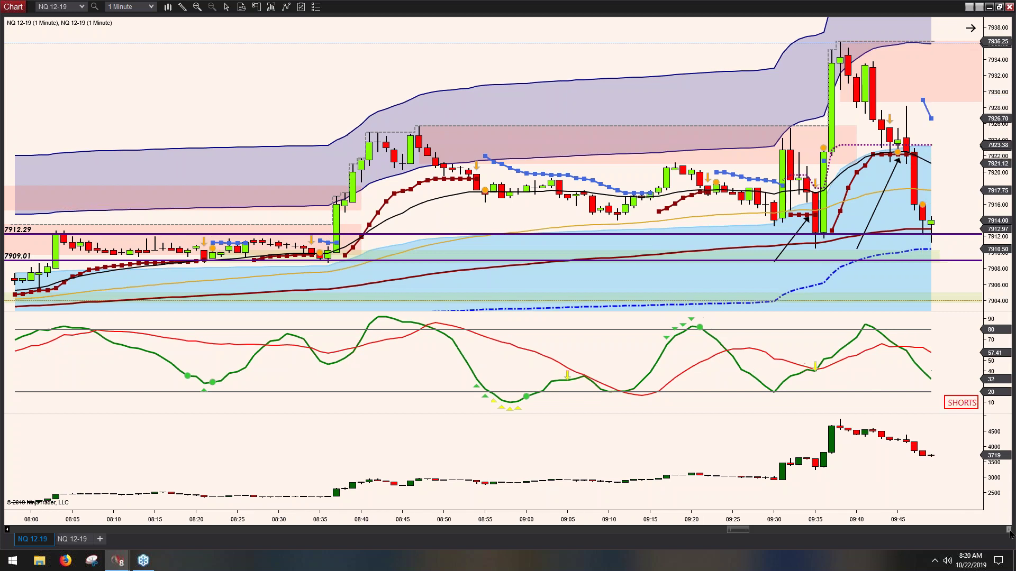
click(1009, 533)
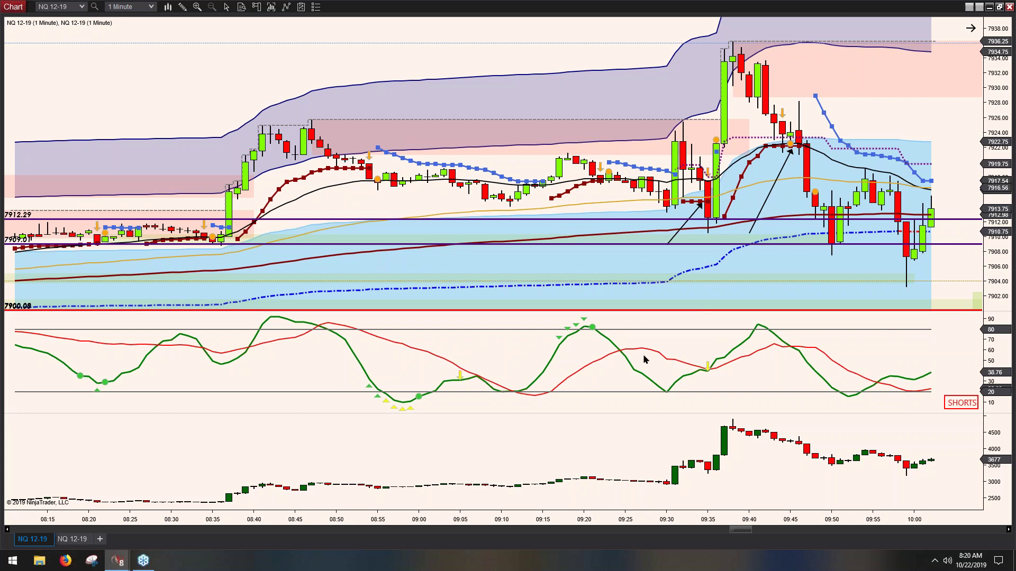
- Compress the bar spacing and draw horizontal lines at 7922.84 and 7925.54
drag(679, 520, 669, 520)
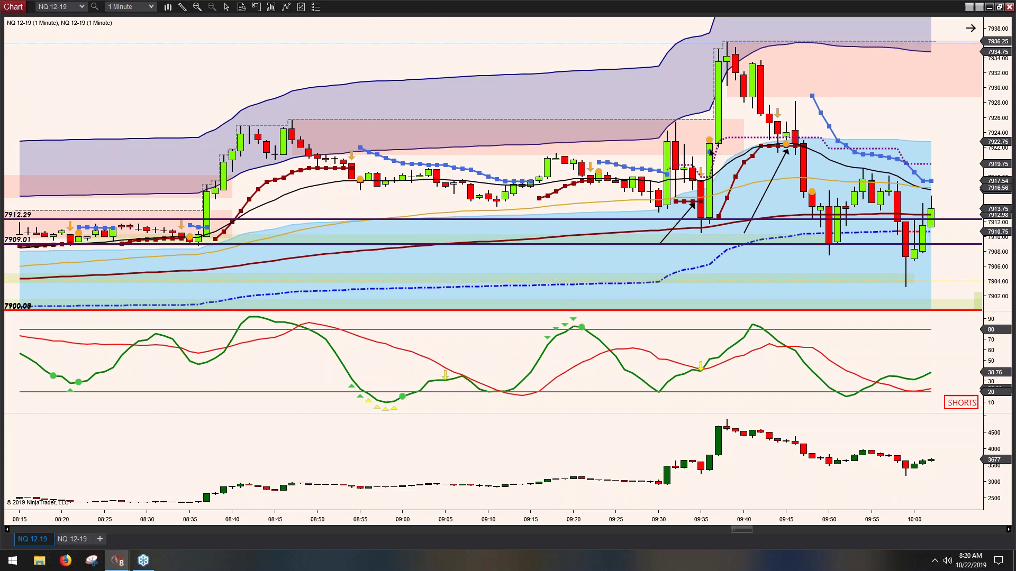
click(680, 141)
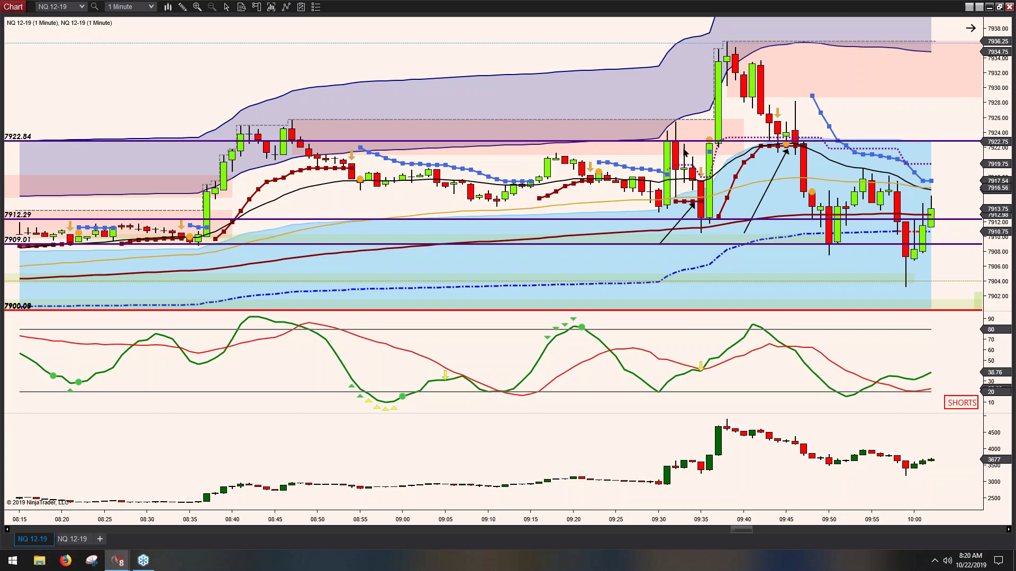
click(679, 121)
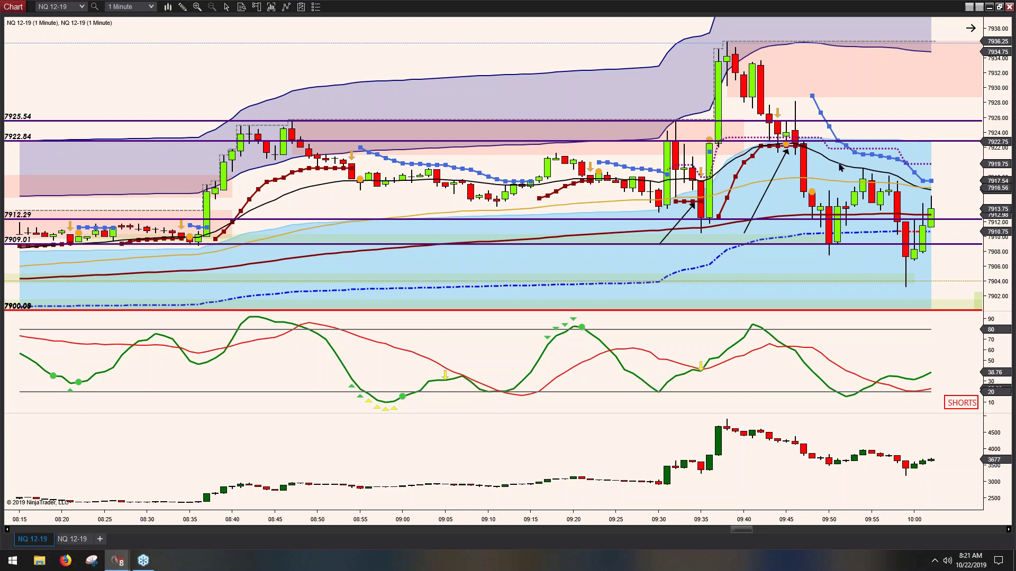
click(1008, 533)
- Scroll the chart to about 10:35, widen the bars, and draw a horizontal line near 7917
drag(1008, 533, 1008, 533)
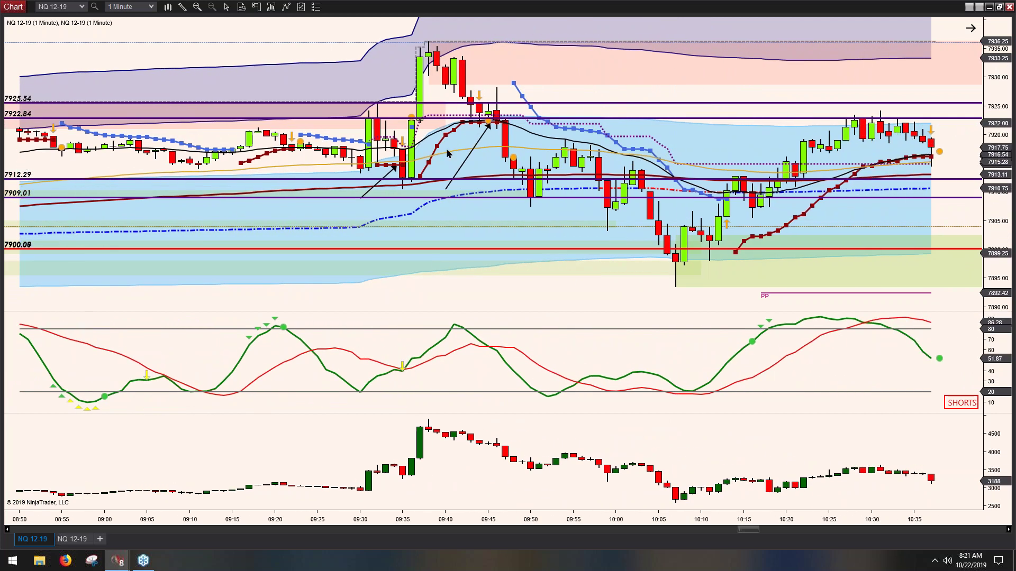
drag(539, 518, 521, 518)
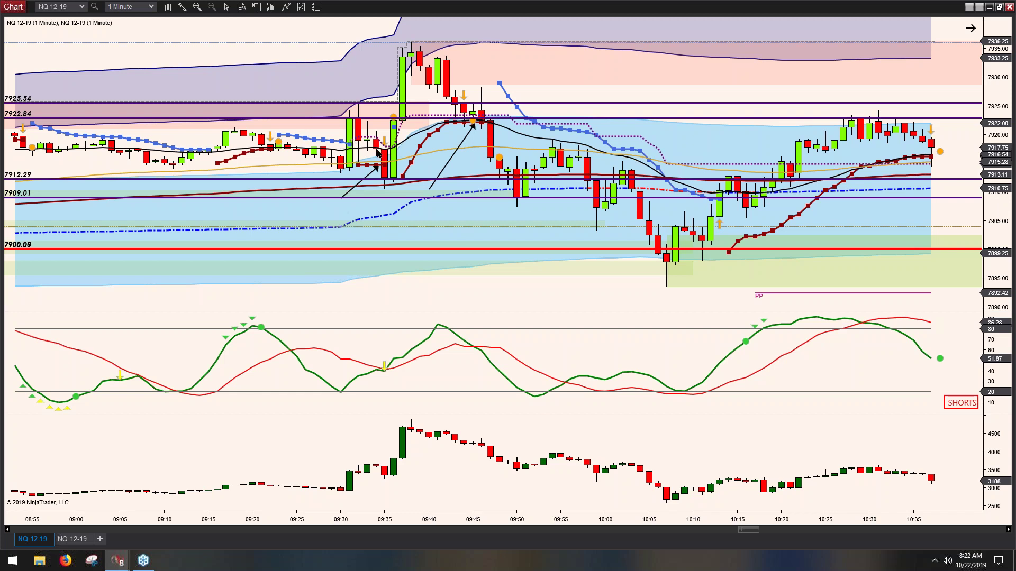
click(381, 149)
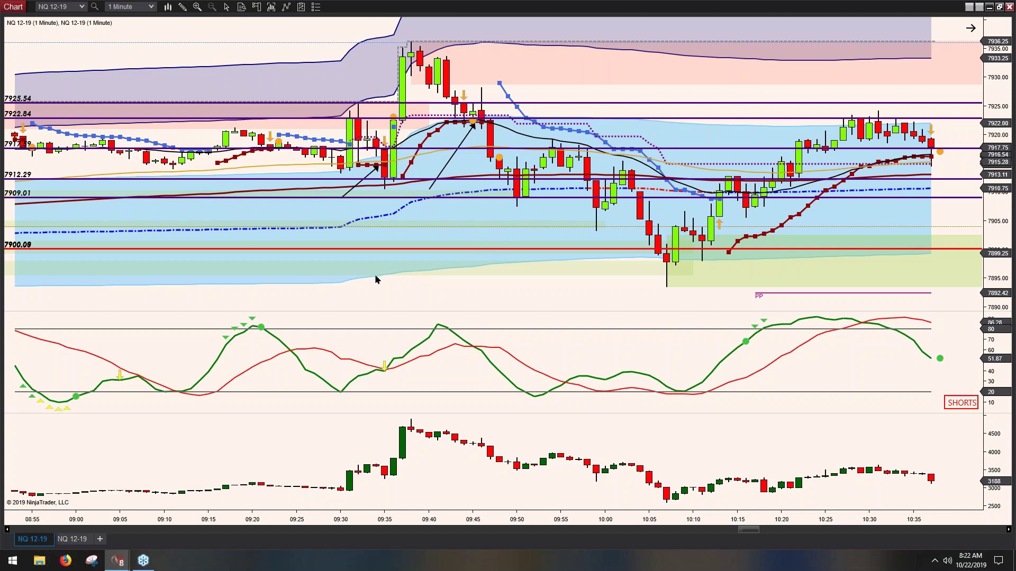
click(72, 540)
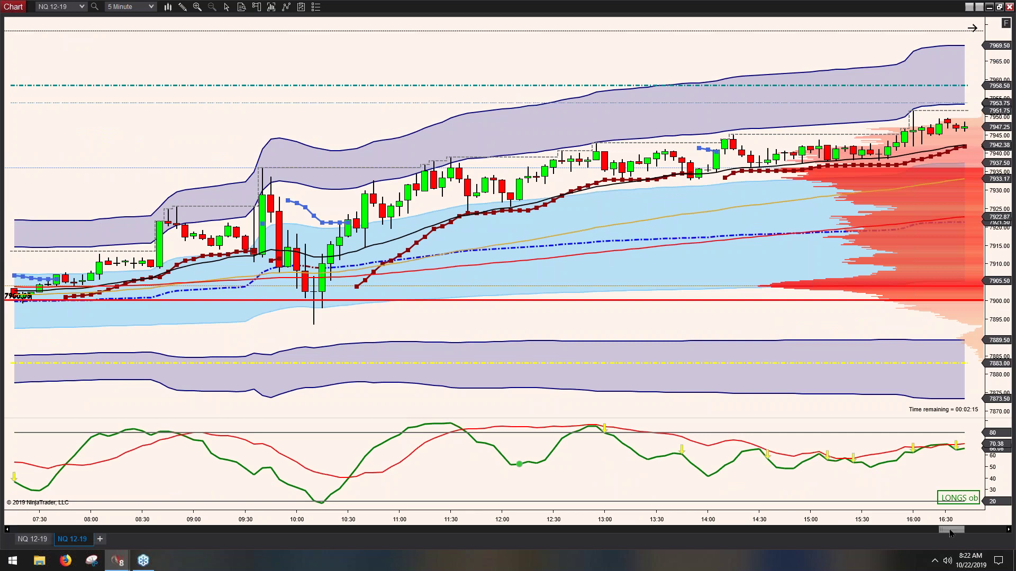
scroll(951, 534, down, 2)
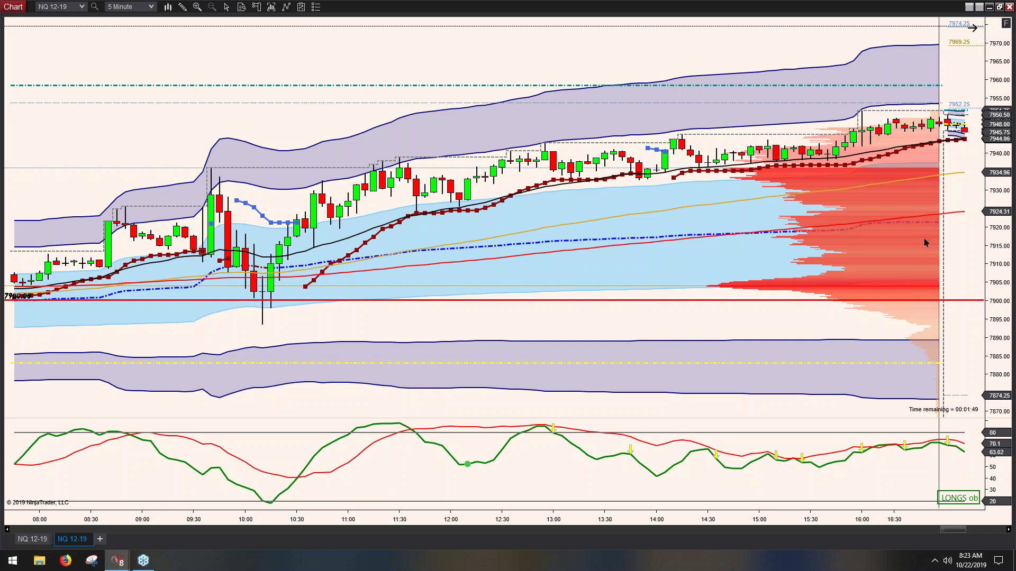
drag(997, 243, 995, 177)
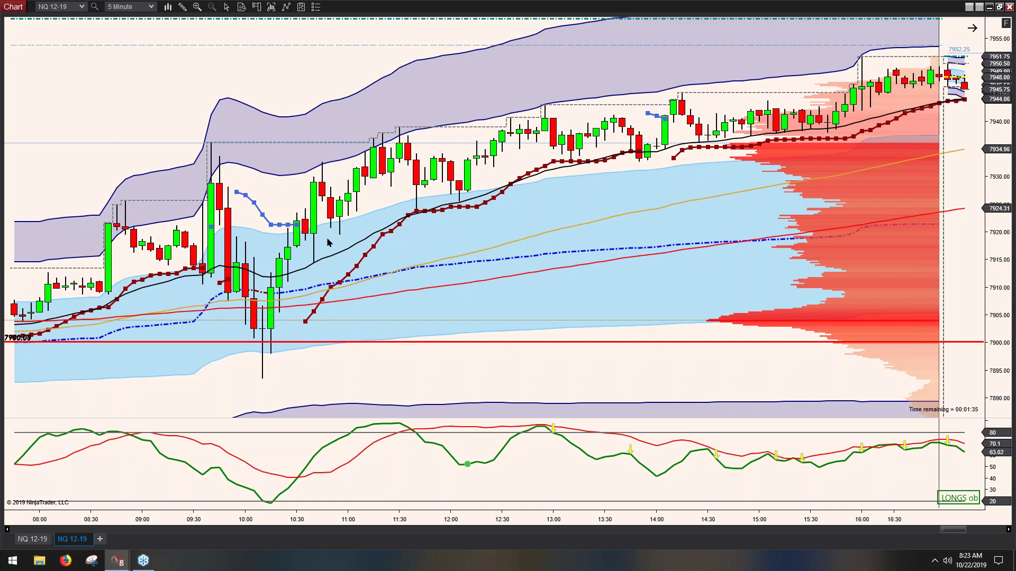
click(78, 288)
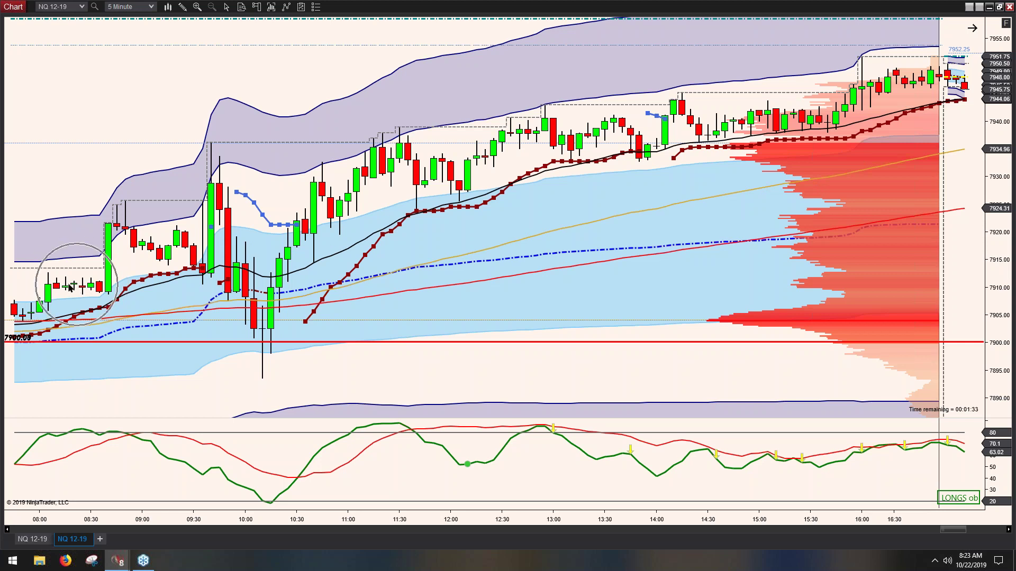
click(33, 540)
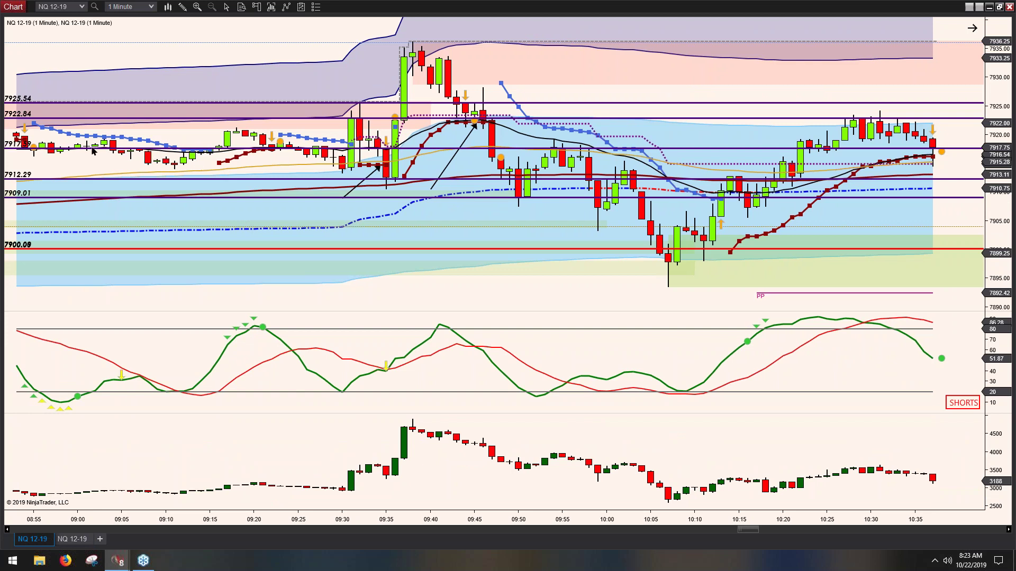
click(72, 539)
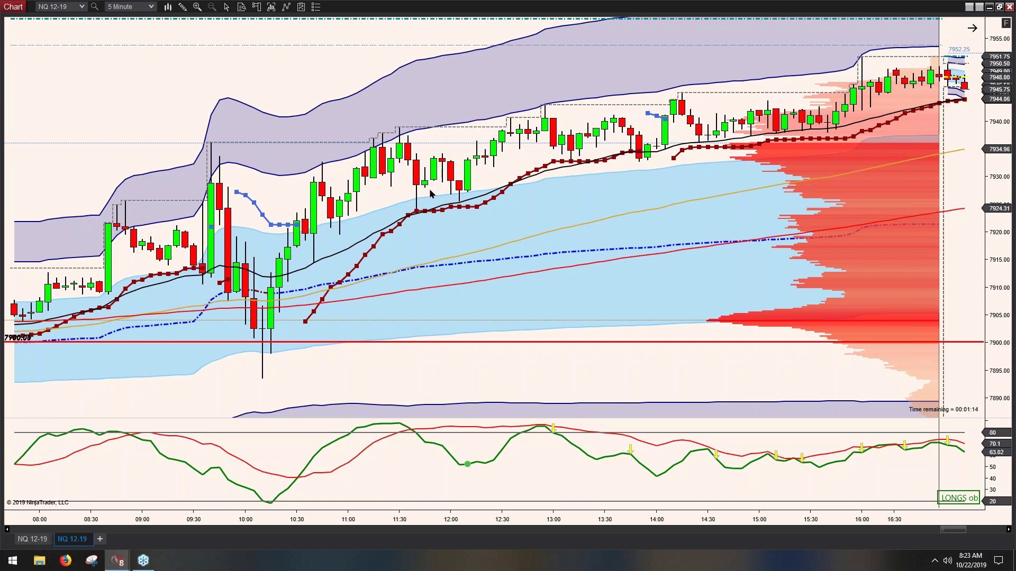
click(34, 541)
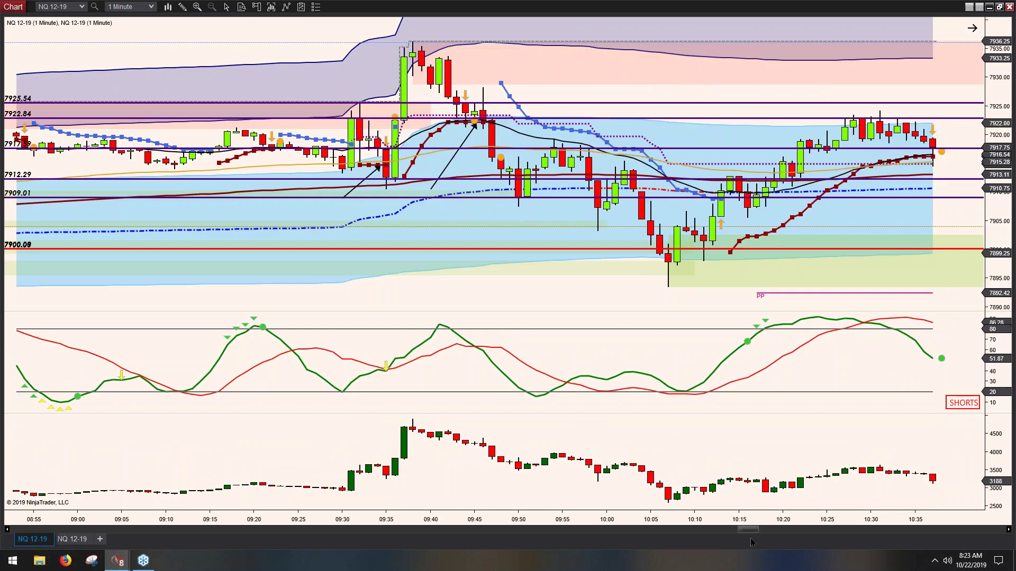
- Delete the price lines at 7917, 7912.29, 7909.01, 7925.54 and 7922.84
drag(747, 530, 754, 535)
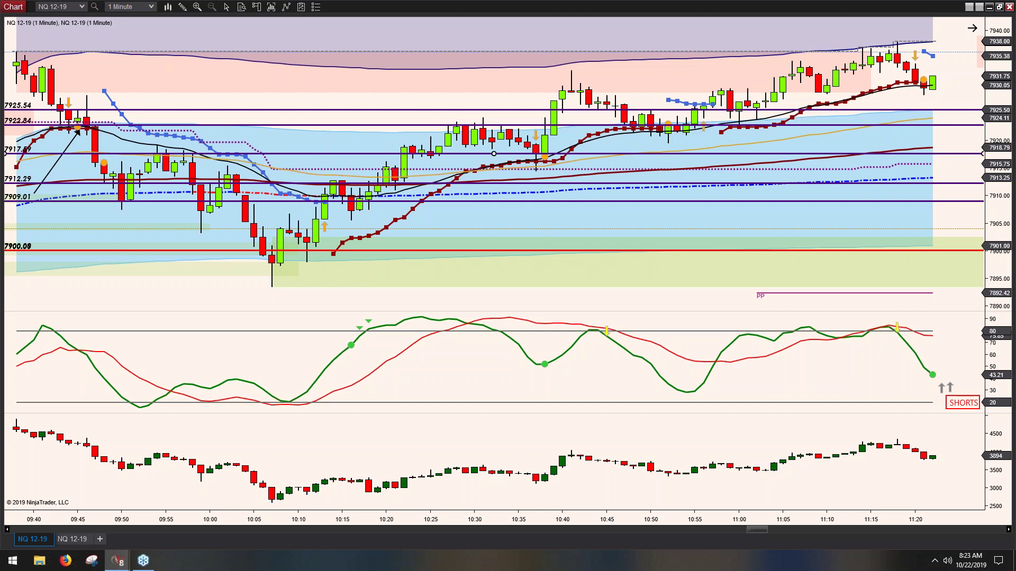
key(Delete)
click(307, 184)
key(Delete)
click(303, 201)
key(Delete)
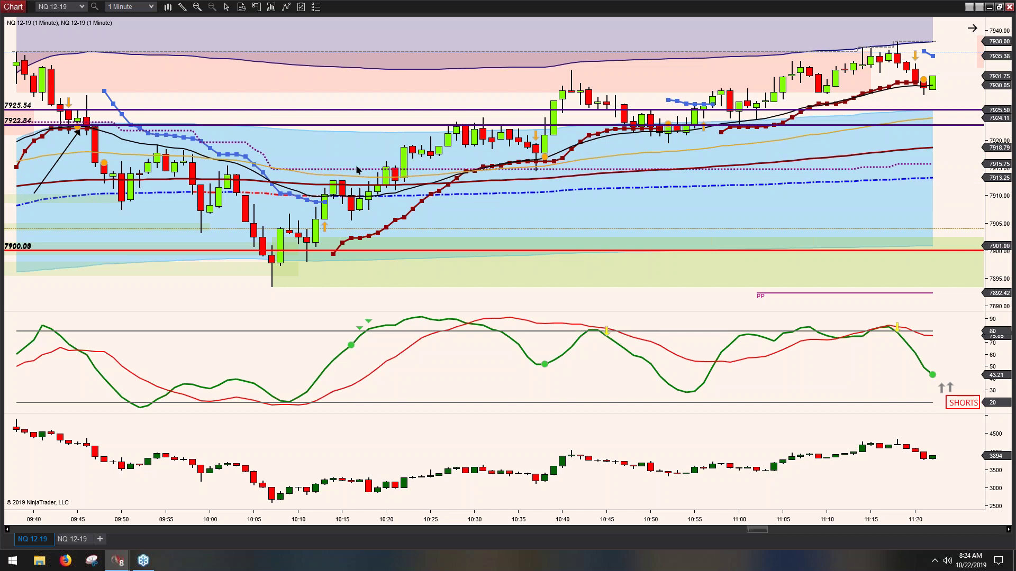
click(371, 111)
key(Delete)
click(373, 125)
key(Delete)
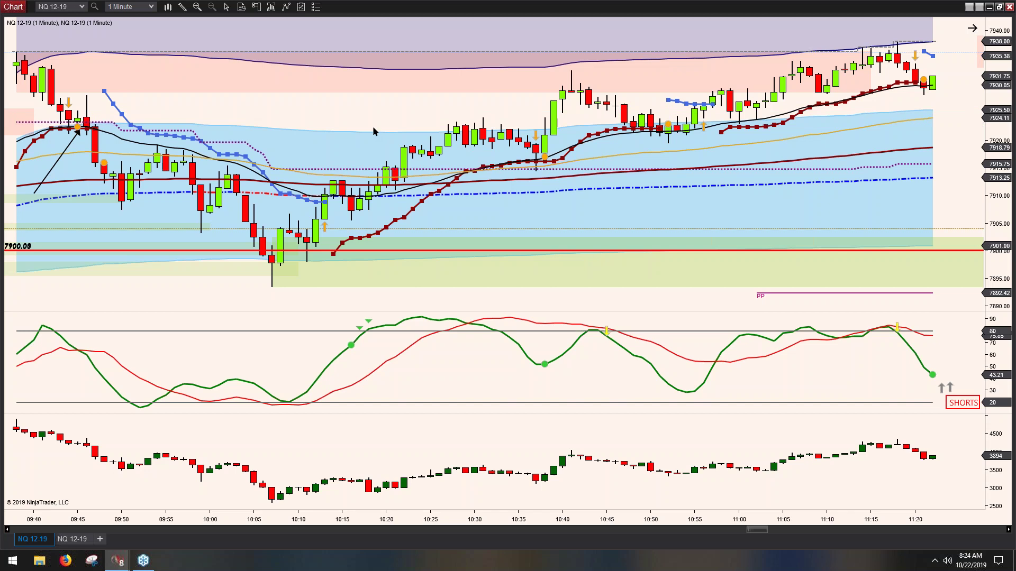